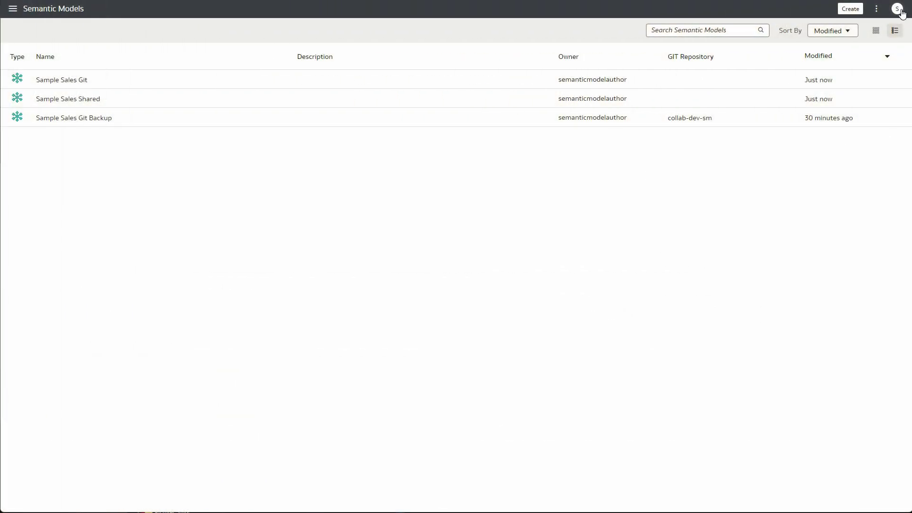
View the signed-in user's profile from the account menu, then close it
left_click(902, 13)
left_click(865, 45)
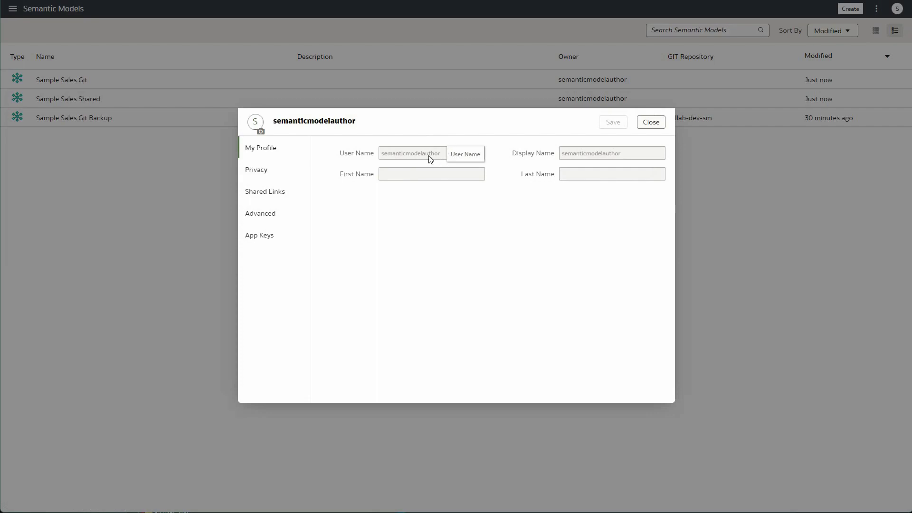
left_click(652, 123)
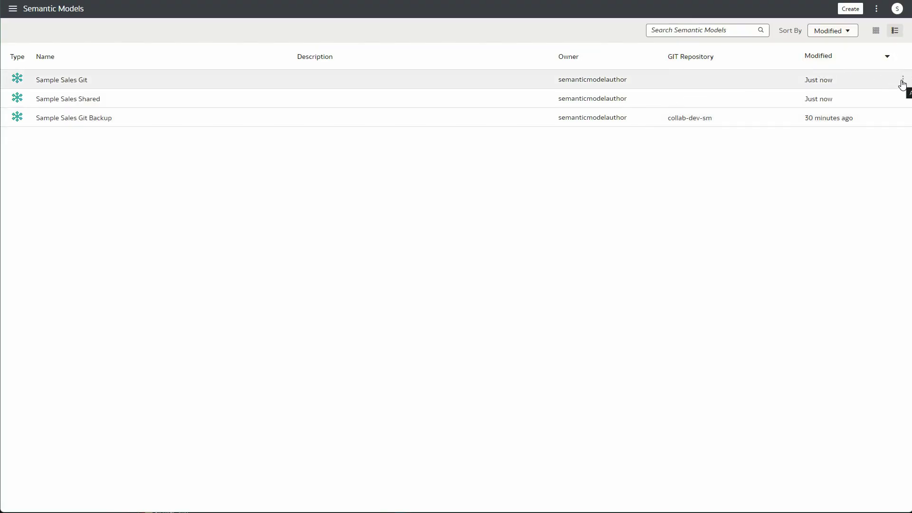
Inspect Sample Sales Git's properties to check how the model is shared
left_click(902, 81)
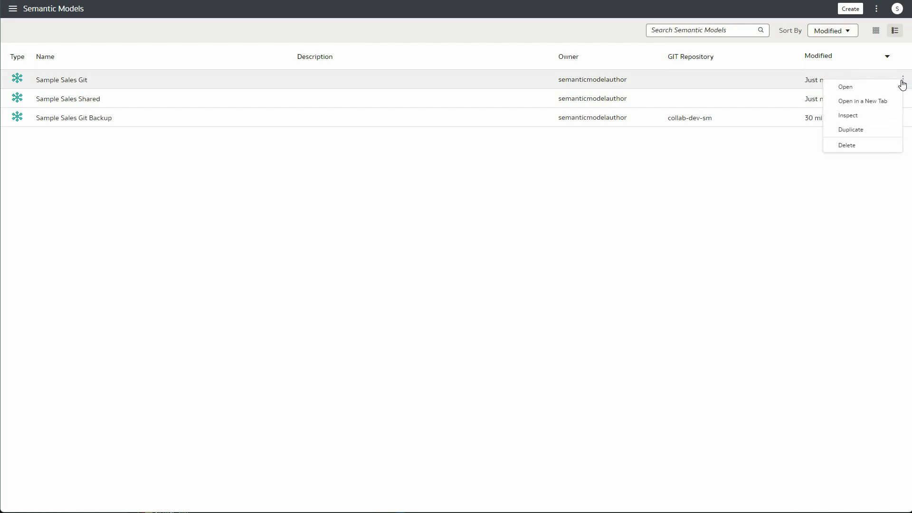
left_click(866, 118)
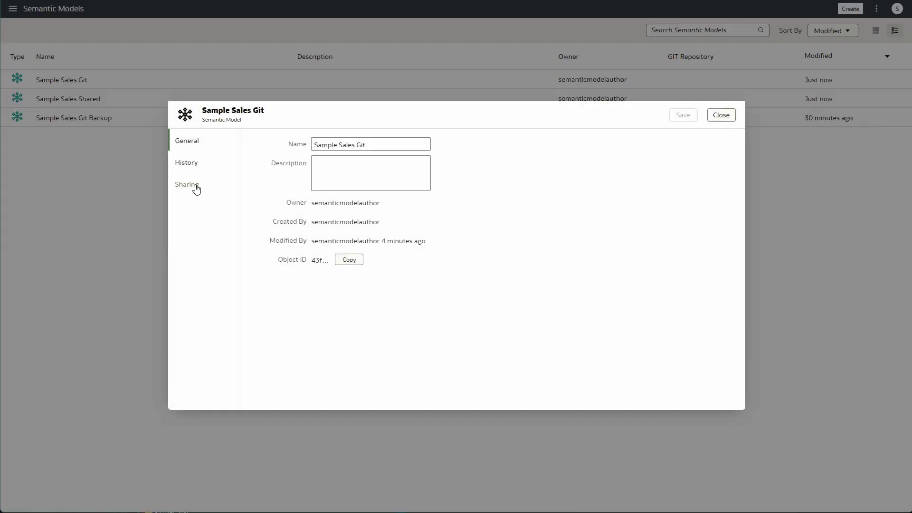
left_click(188, 185)
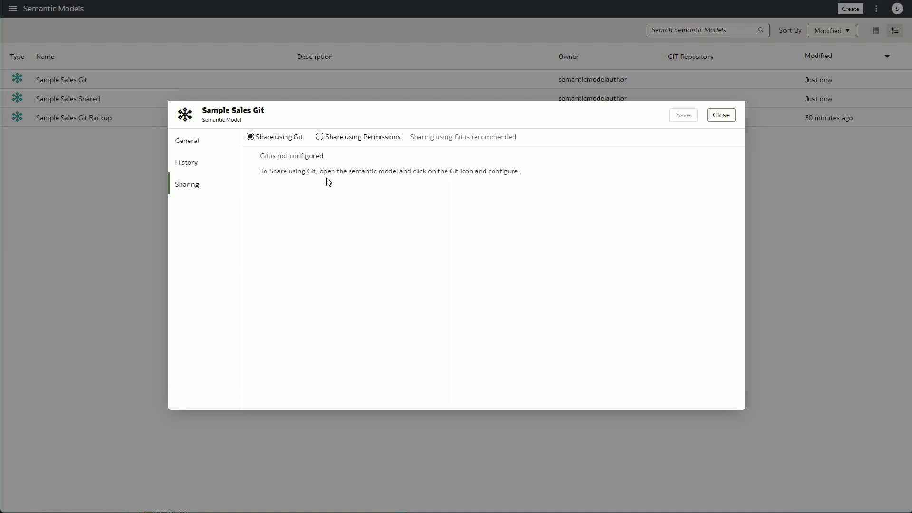
key("Escape")
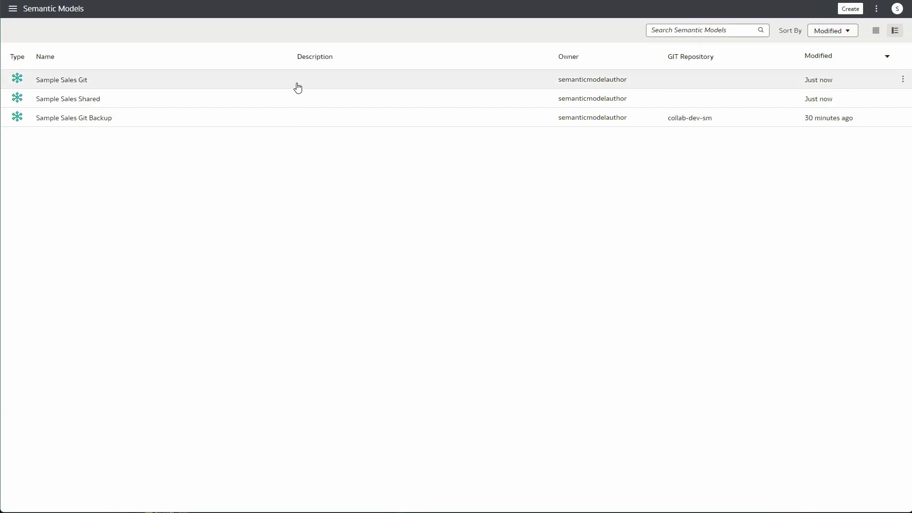
Open Sample Sales Git and start Git initialization, then switch to GitHub
left_click(298, 88)
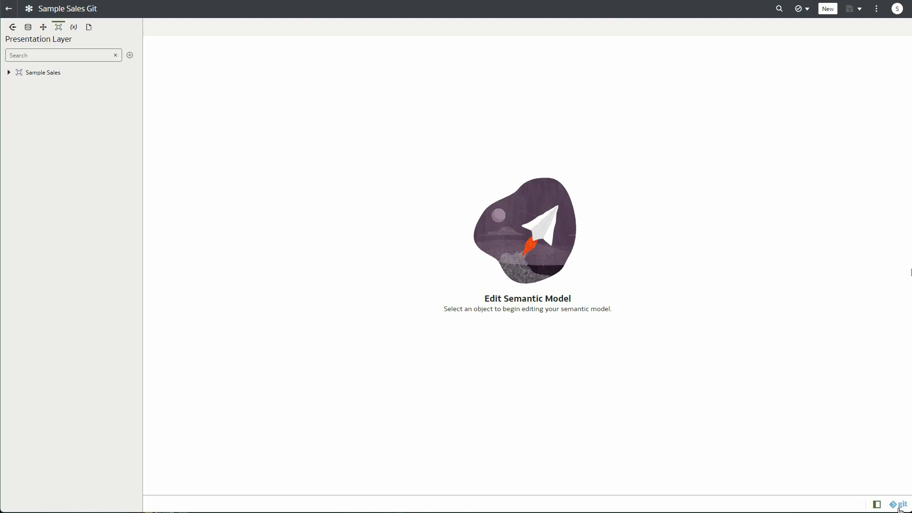
left_click(900, 506)
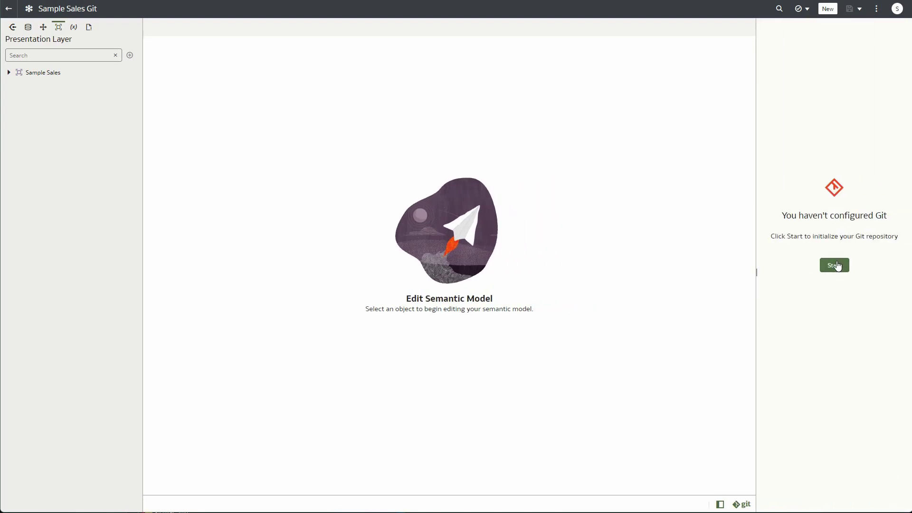
left_click(838, 266)
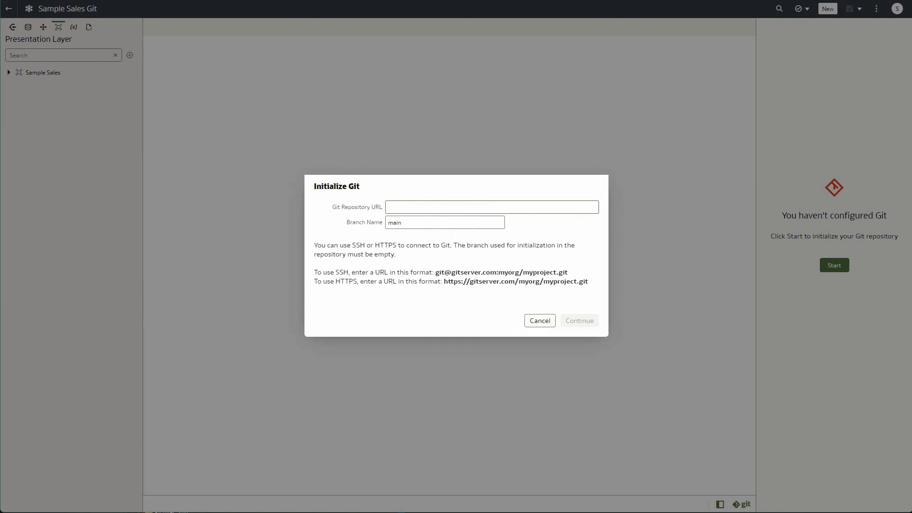
key("ctrl+Tab")
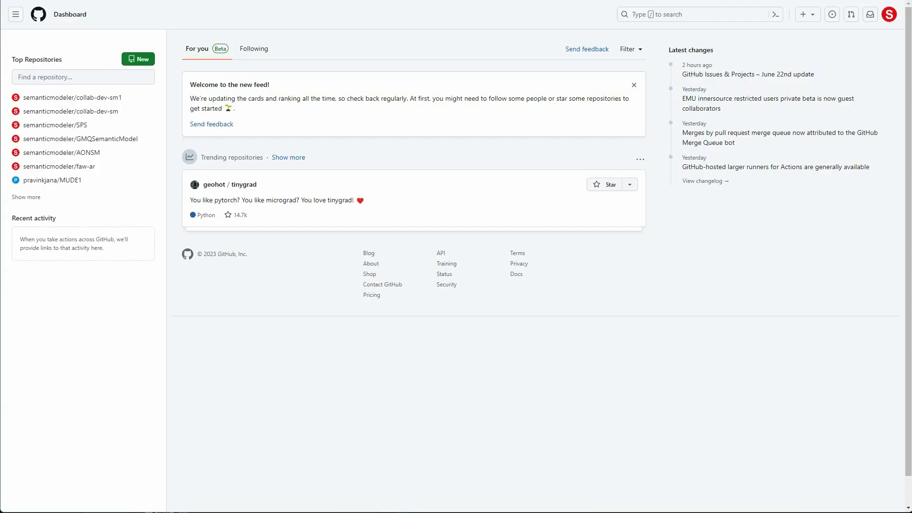
Create an empty private GitHub repository named sm-git, then return to the modeler
left_click(140, 61)
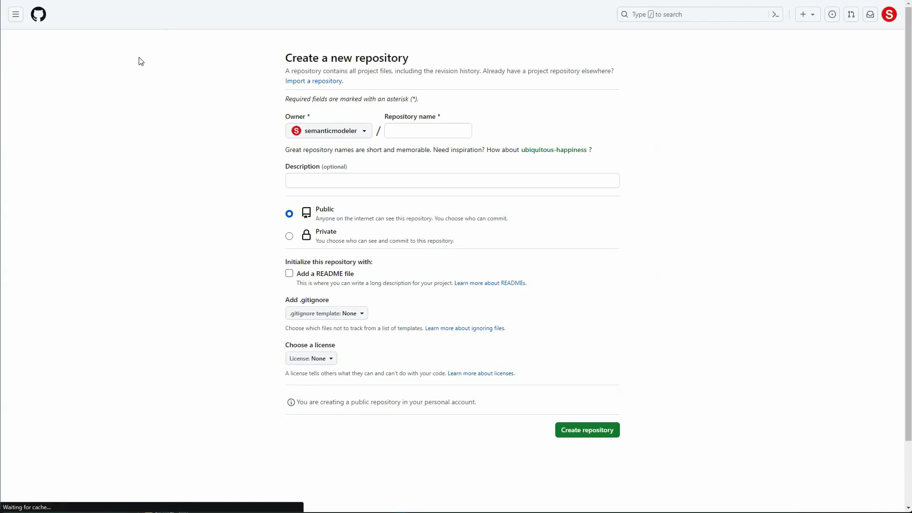
left_click(404, 131)
type("sm-ui")
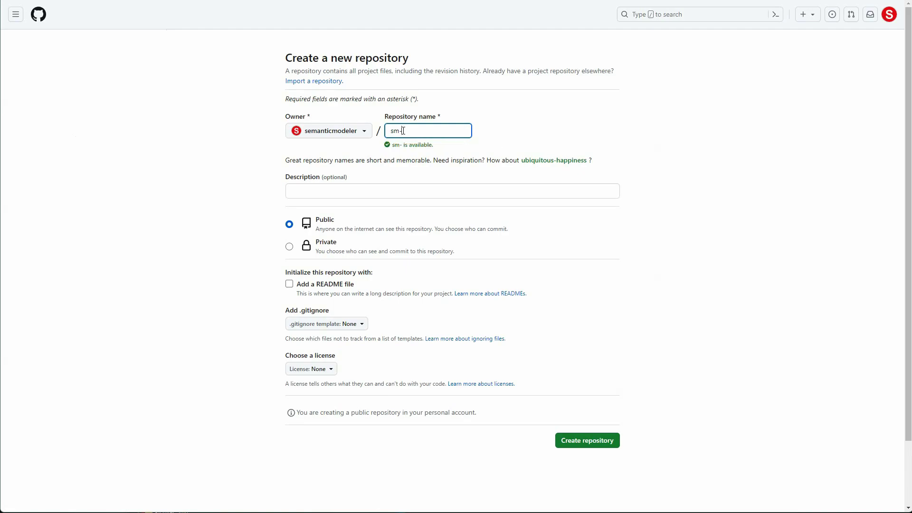
left_click(289, 247)
left_click(585, 441)
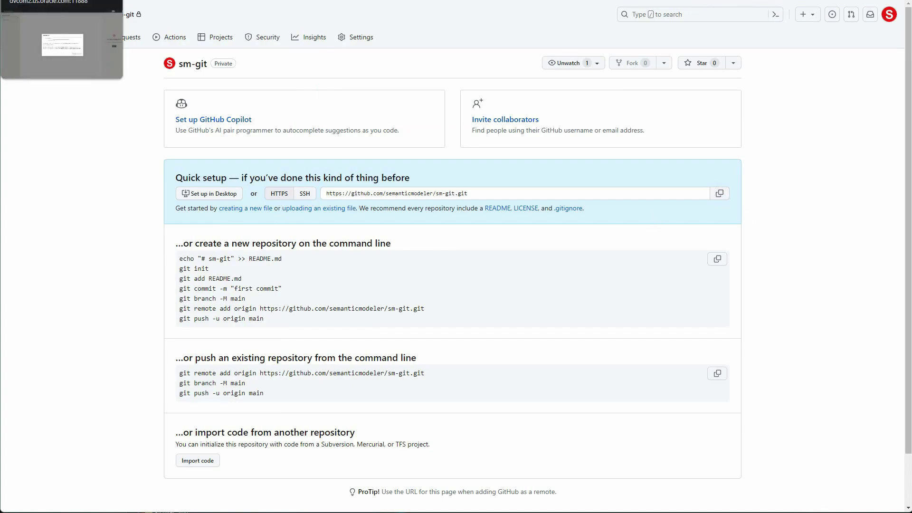
key("ctrl+shift+Tab")
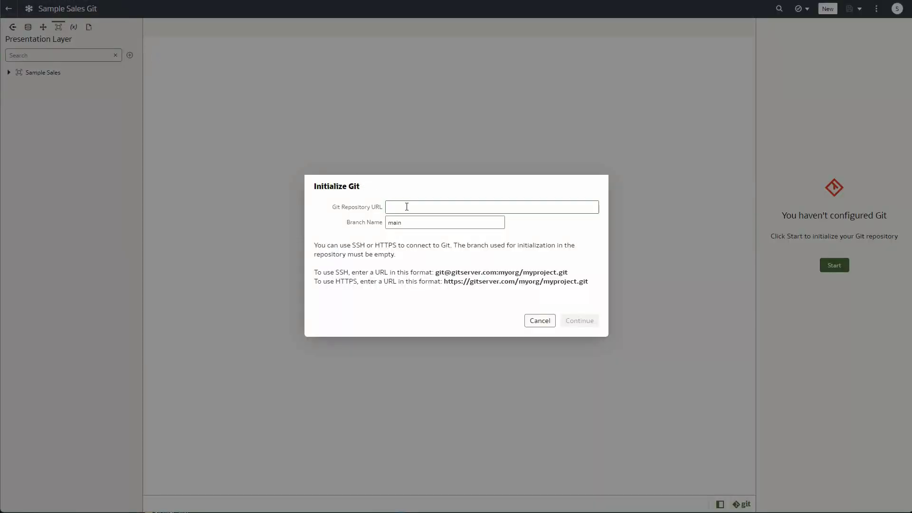
Paste the sm-git repository URL and initialize Git using the gh-sm-https profile
left_click(407, 206)
key("ctrl+v")
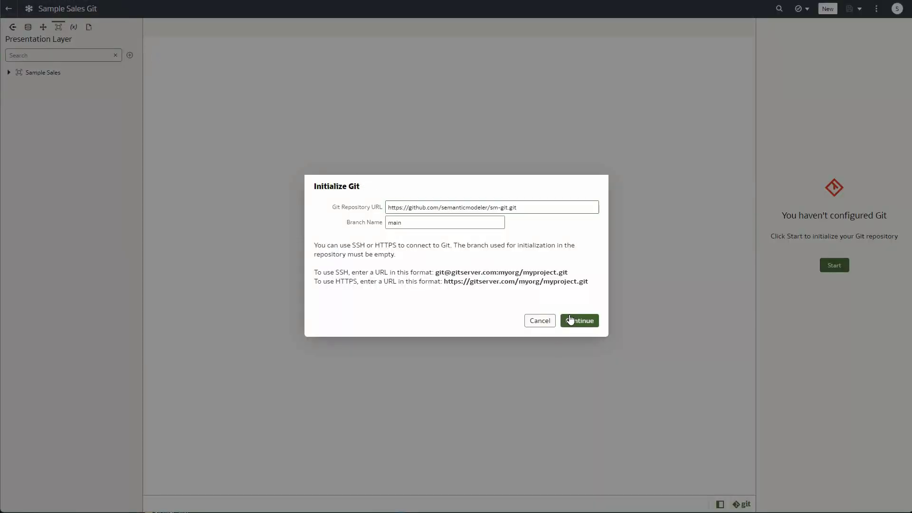
left_click(575, 322)
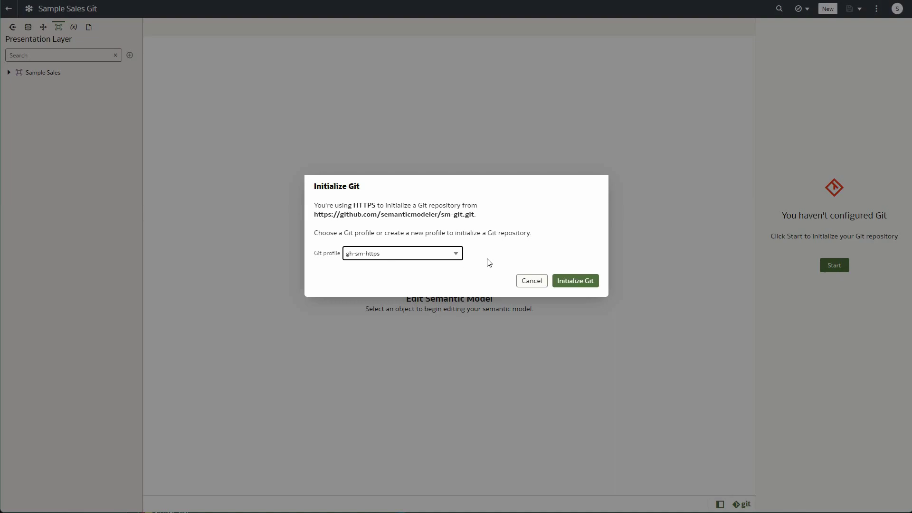
left_click(590, 285)
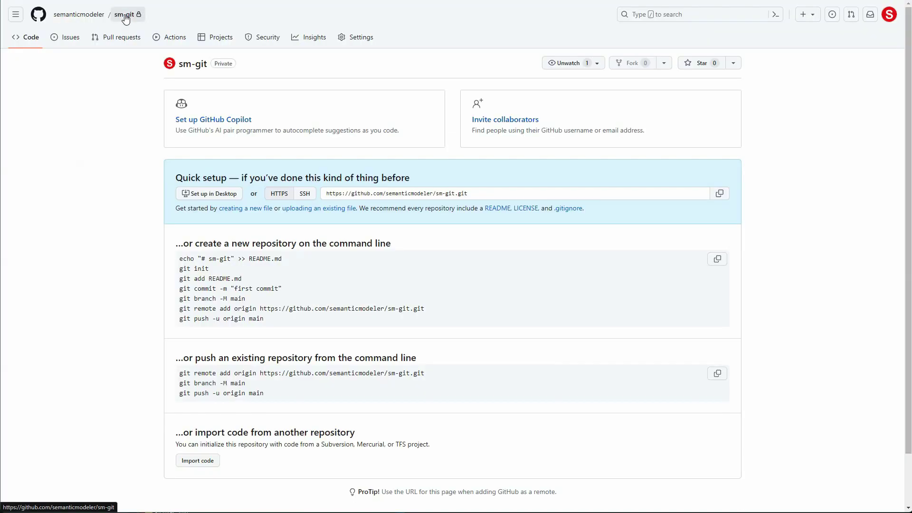
Refresh sm-git on GitHub, go back to the model list, and confirm Sample Sales Git's Git sharing
left_click(125, 15)
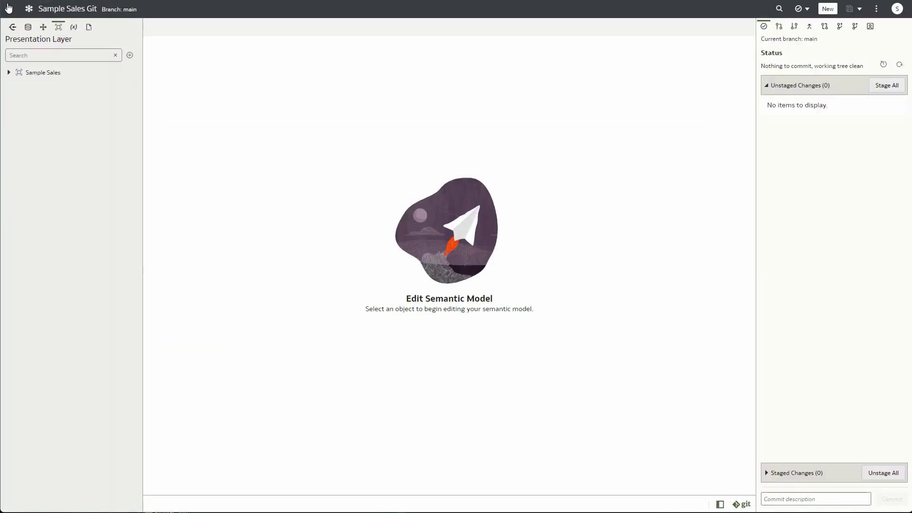
left_click(9, 7)
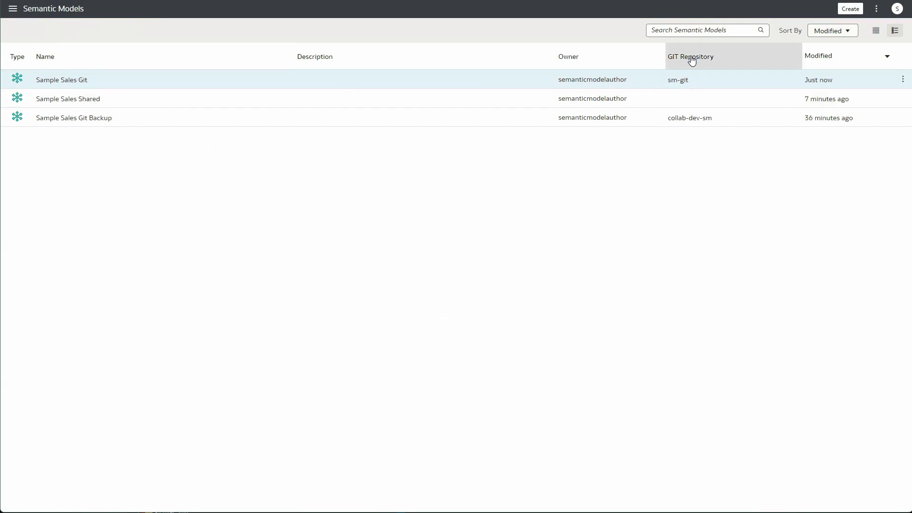
left_click(902, 80)
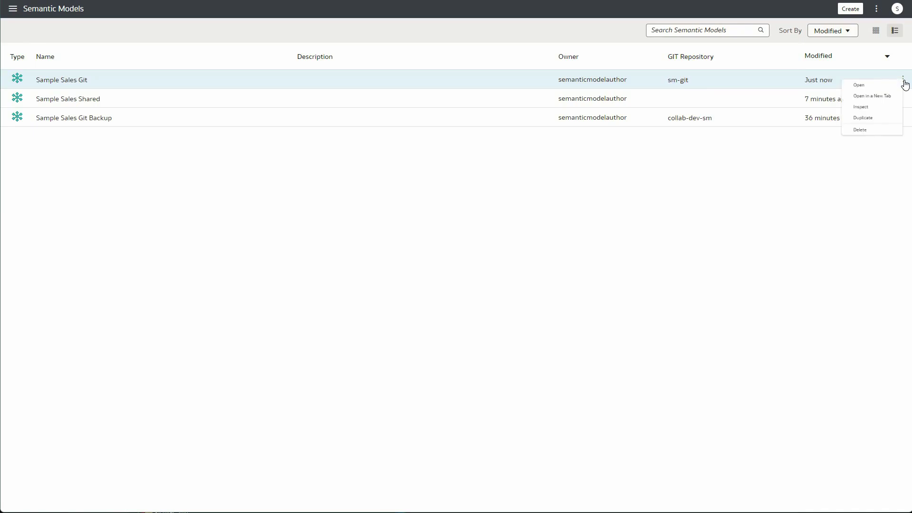
left_click(854, 115)
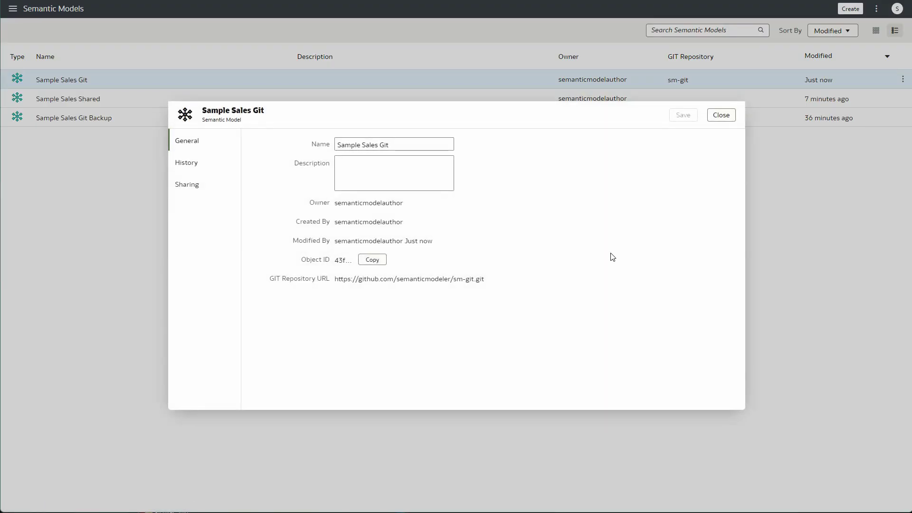
left_click(184, 186)
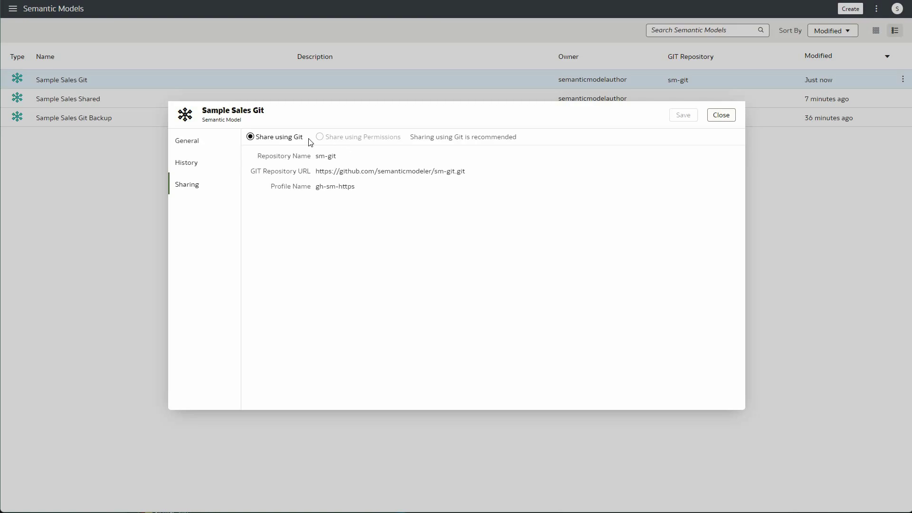
left_click(721, 119)
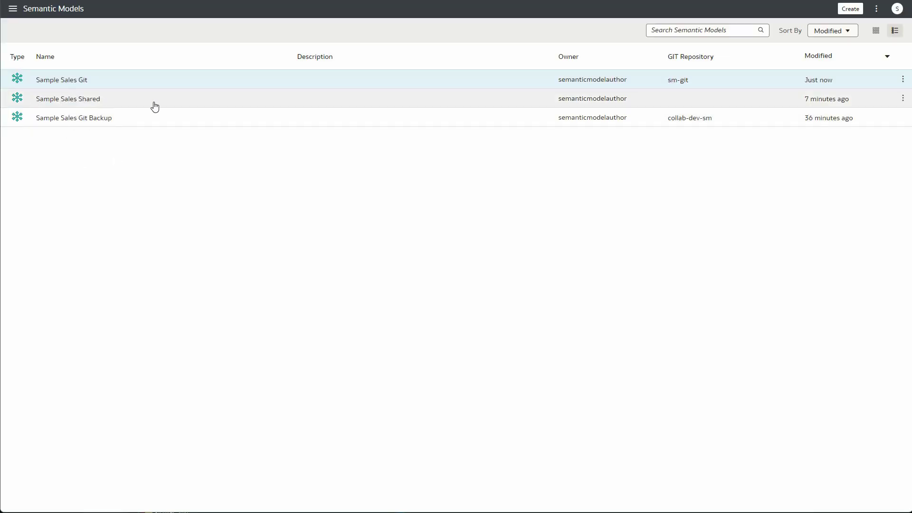
Inspect Sample Sales Shared and switch its sharing to permissions instead of Git
left_click(903, 101)
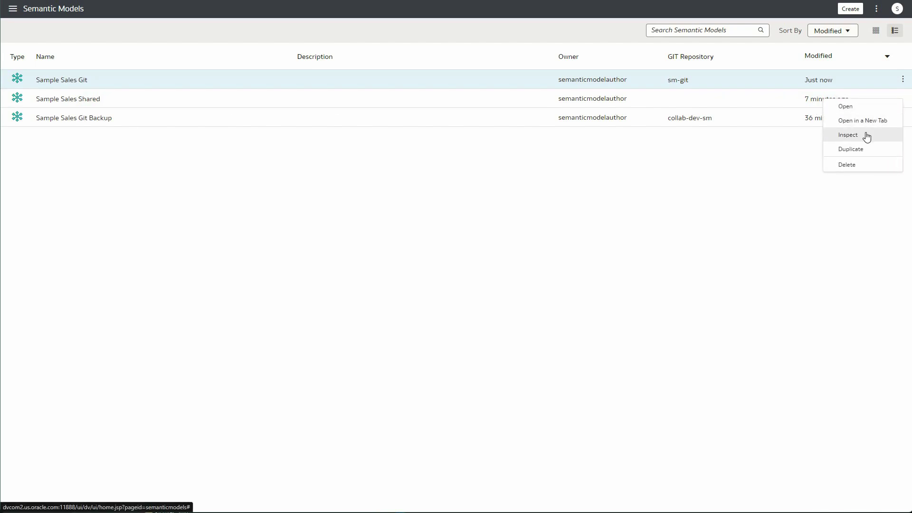
left_click(867, 136)
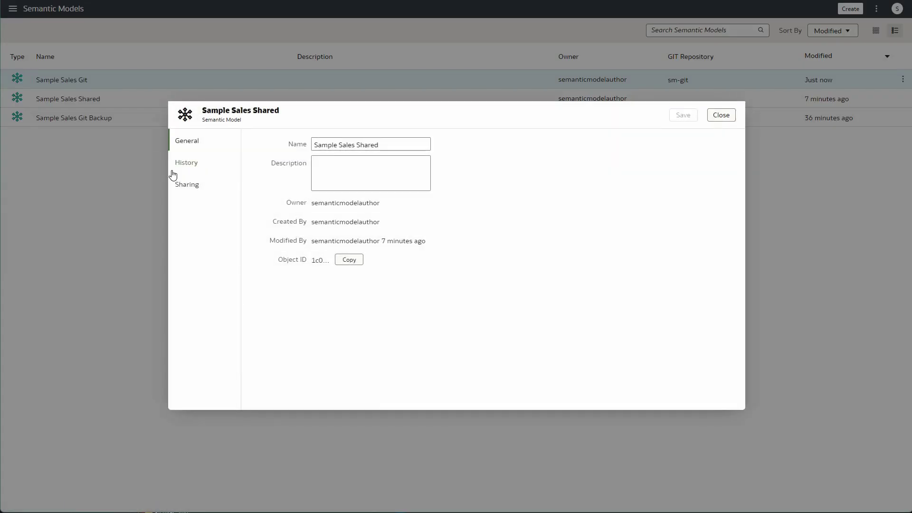
left_click(183, 187)
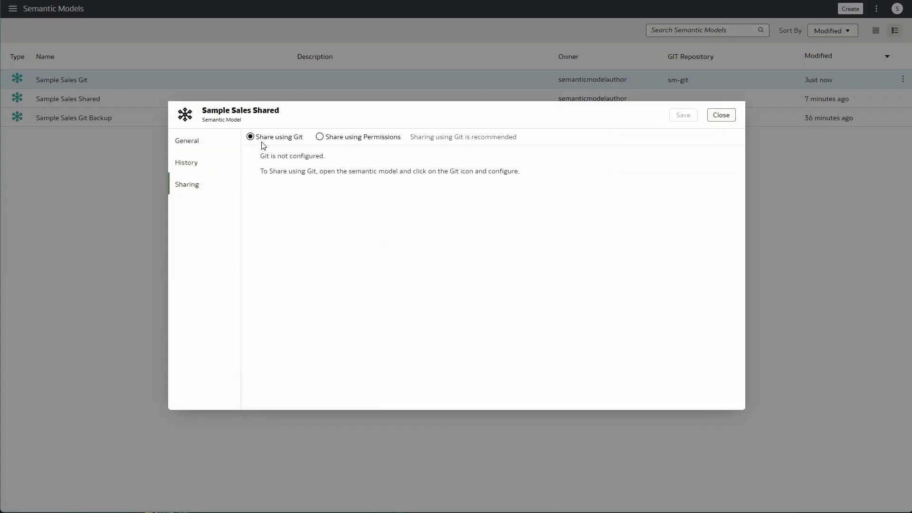
left_click(319, 137)
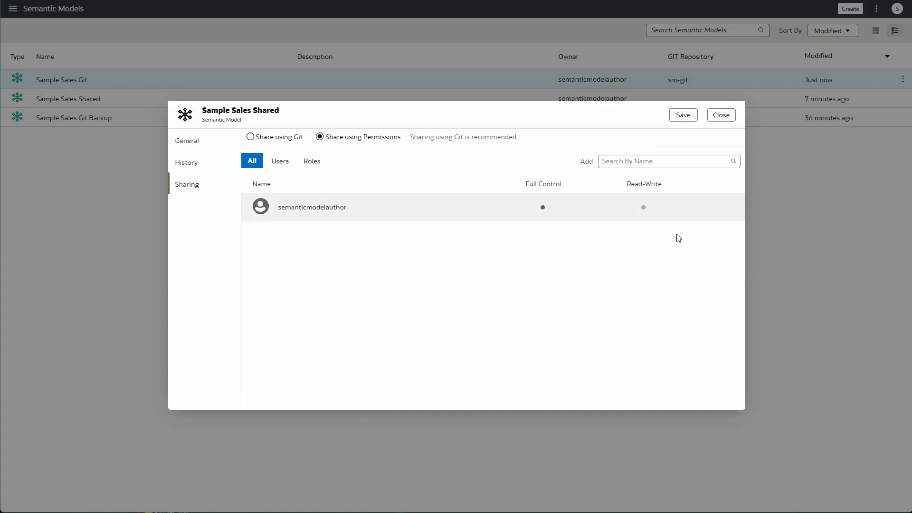
Add the second author via search 'semantic', grant Full Control, and save the sharing
left_click(662, 162)
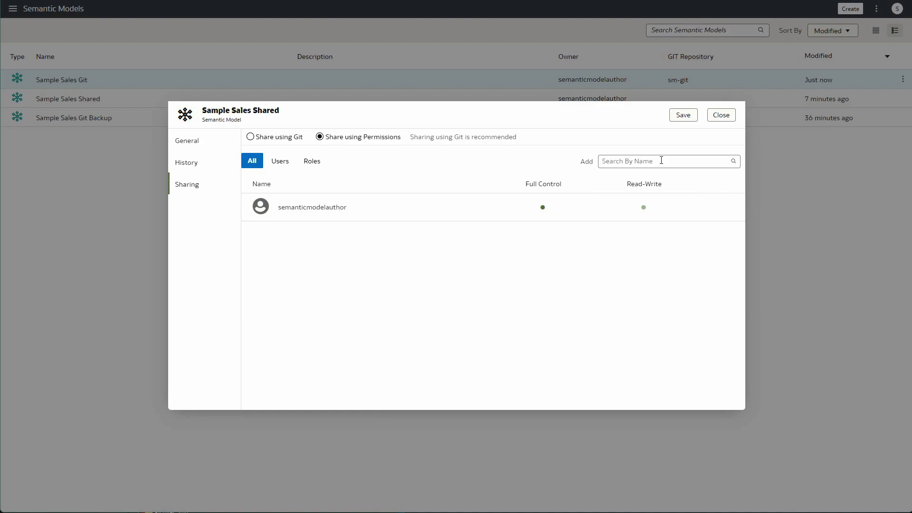
type("semantic")
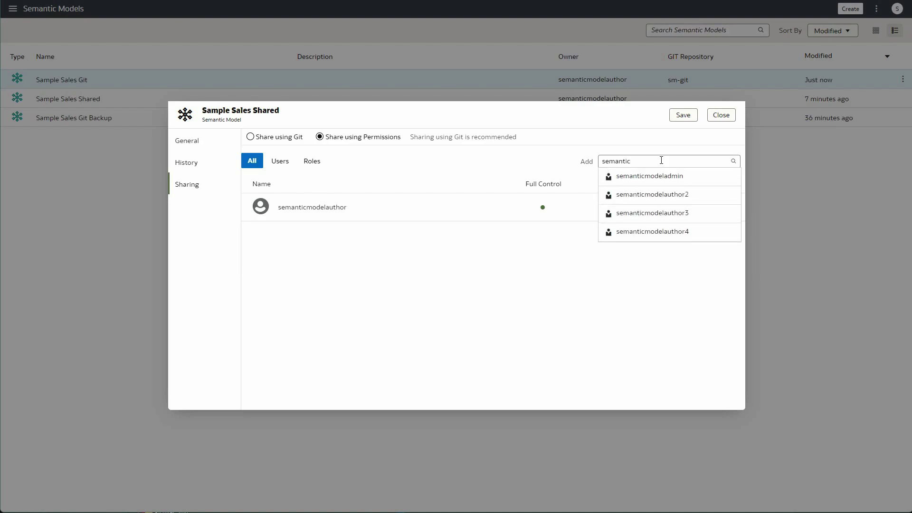
left_click(668, 195)
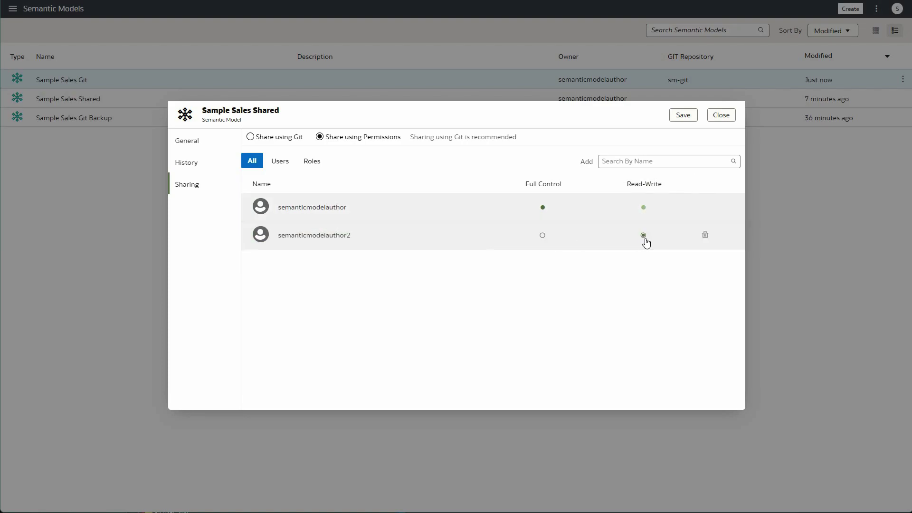
left_click(542, 236)
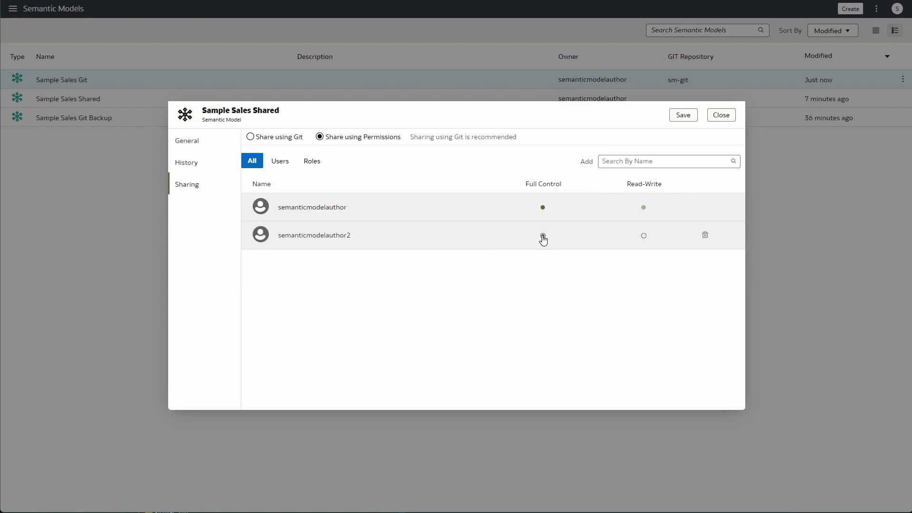
left_click(682, 116)
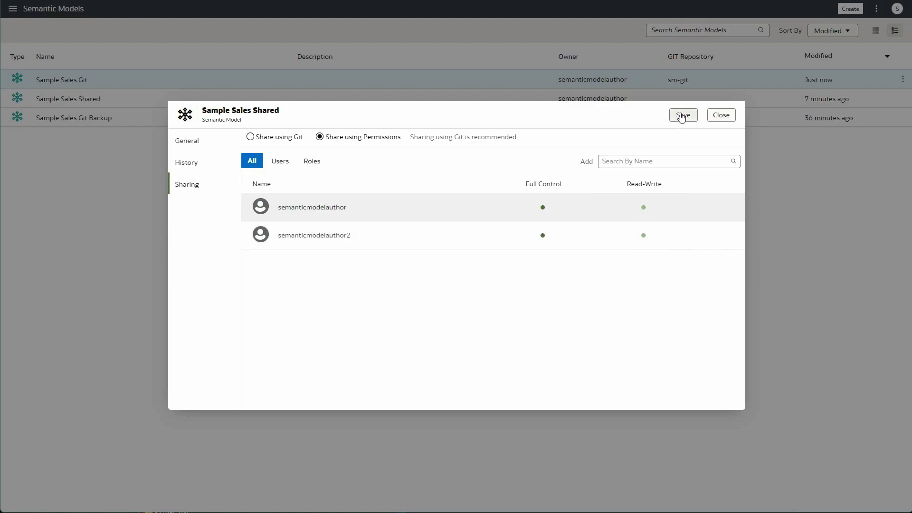
left_click(721, 115)
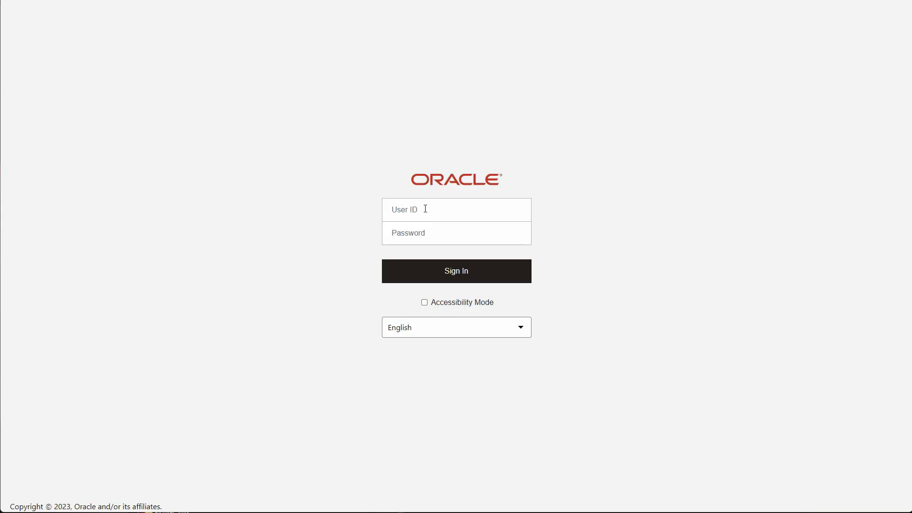
Sign in to Oracle Analytics with the second author's user ID and password
left_click(426, 210)
type("semantic")
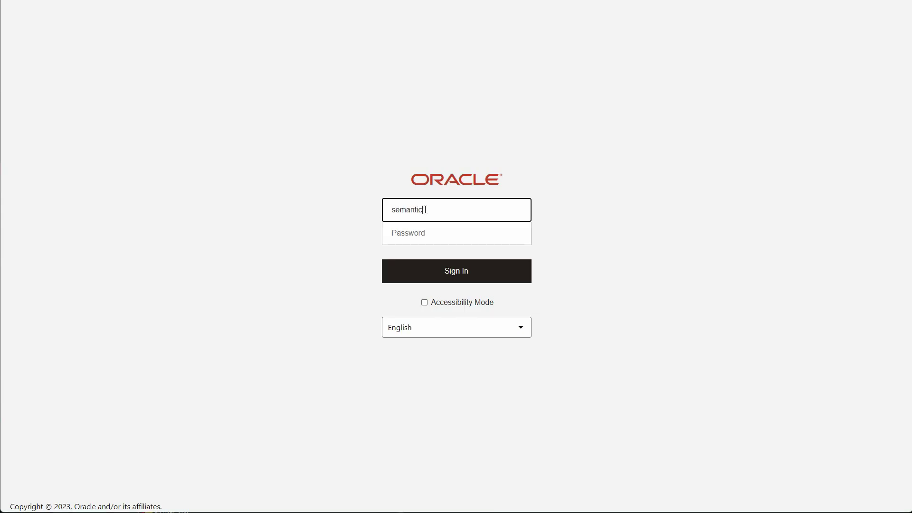
type("modeladmin")
key("Tab")
type("Admin123")
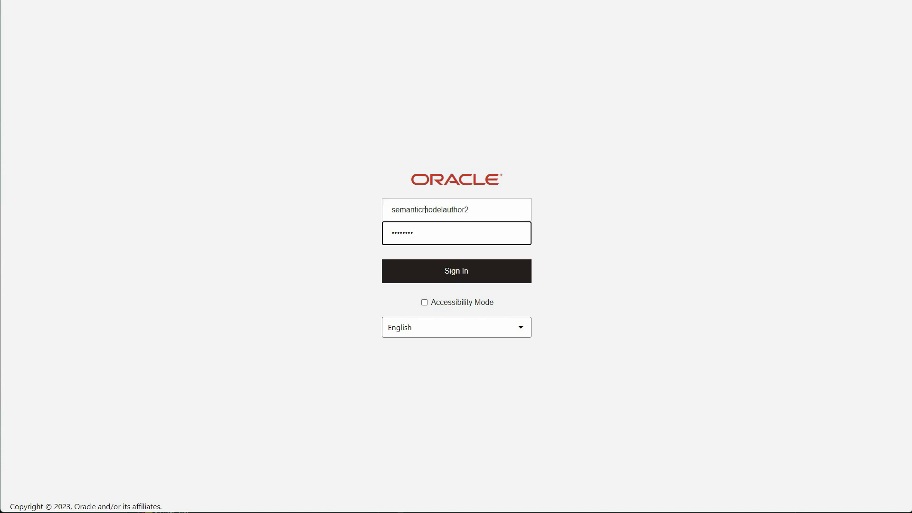
key("Return")
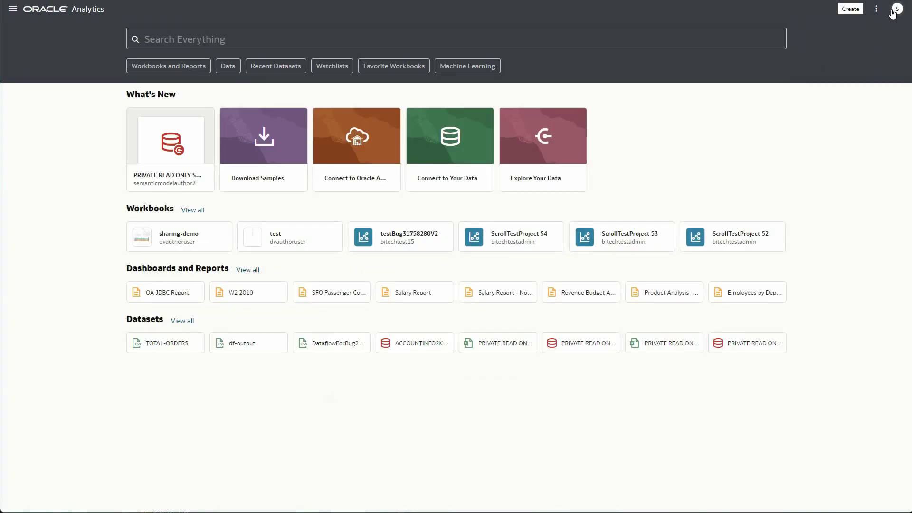
Check the signed-in second author's profile, then close it
left_click(897, 8)
left_click(855, 40)
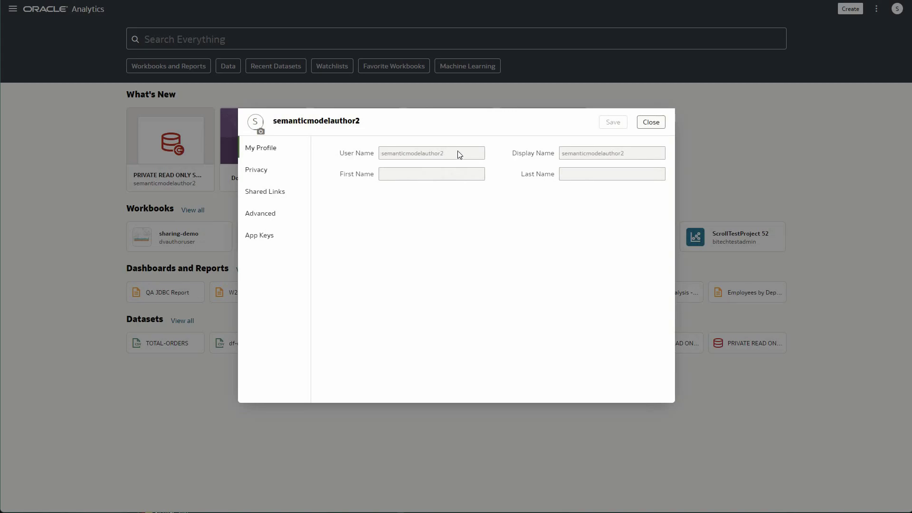
left_click(651, 122)
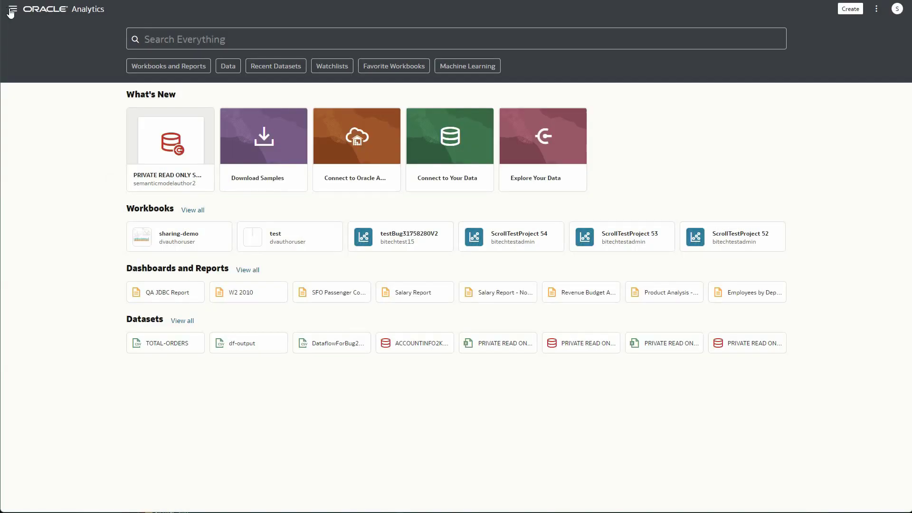
Open Sample Sales Shared from Semantic Models, expand Sample Sales, and return to its actions
left_click(13, 9)
left_click(49, 143)
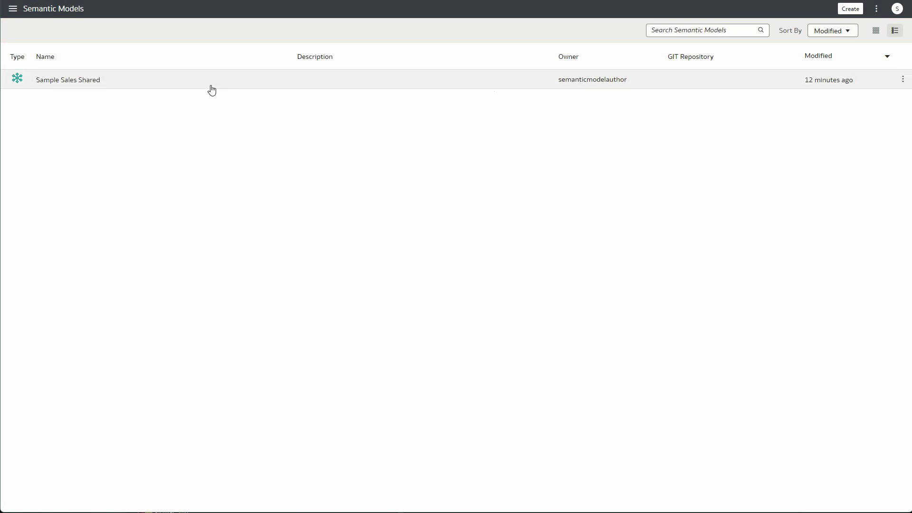
left_click(173, 82)
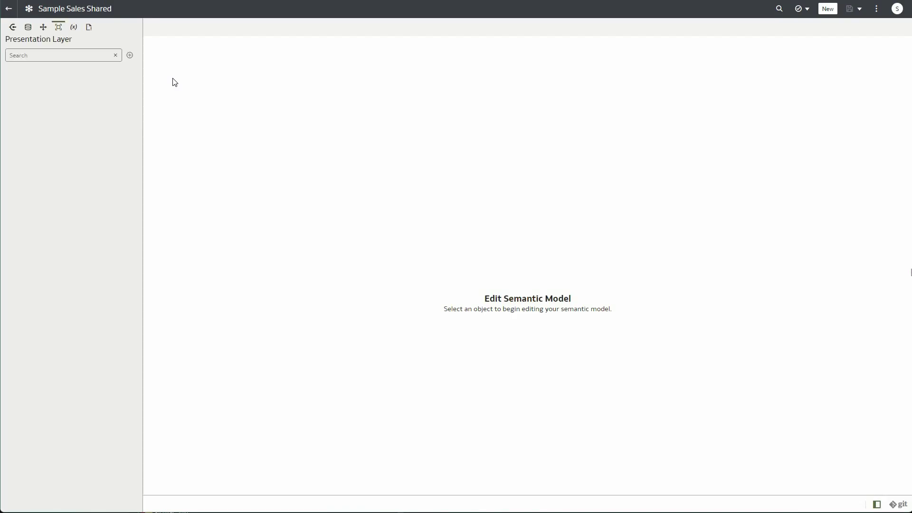
left_click(9, 72)
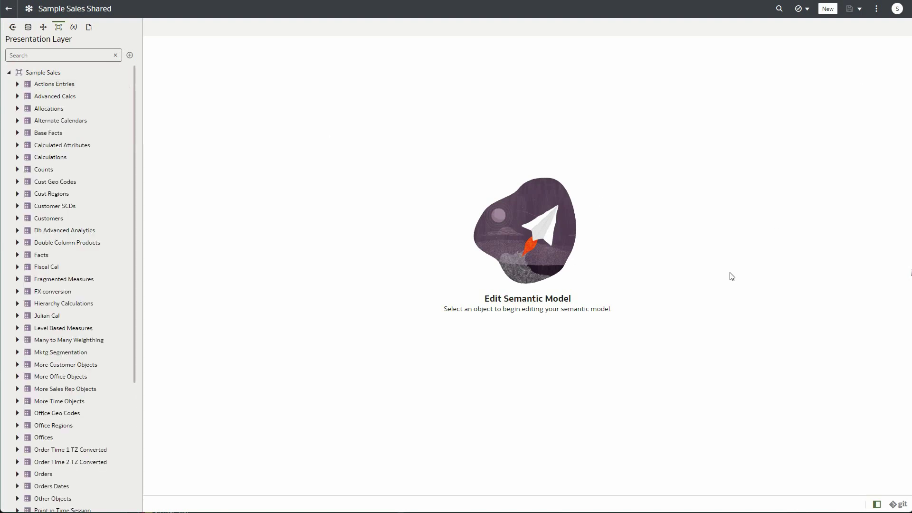
left_click(8, 8)
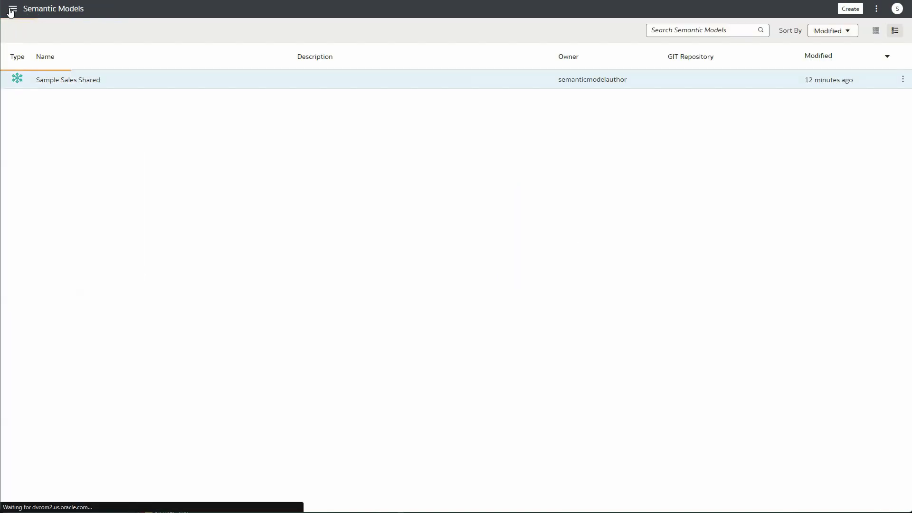
left_click(901, 79)
left_click(858, 114)
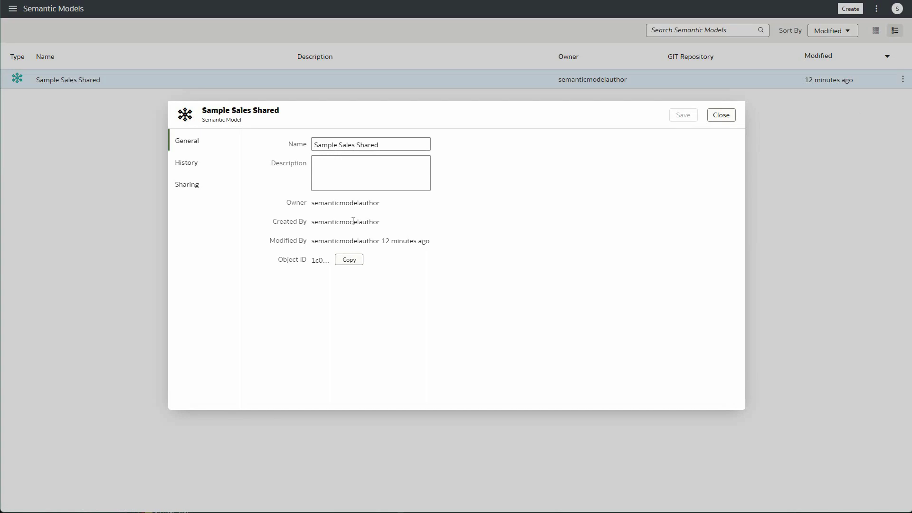
left_click(197, 188)
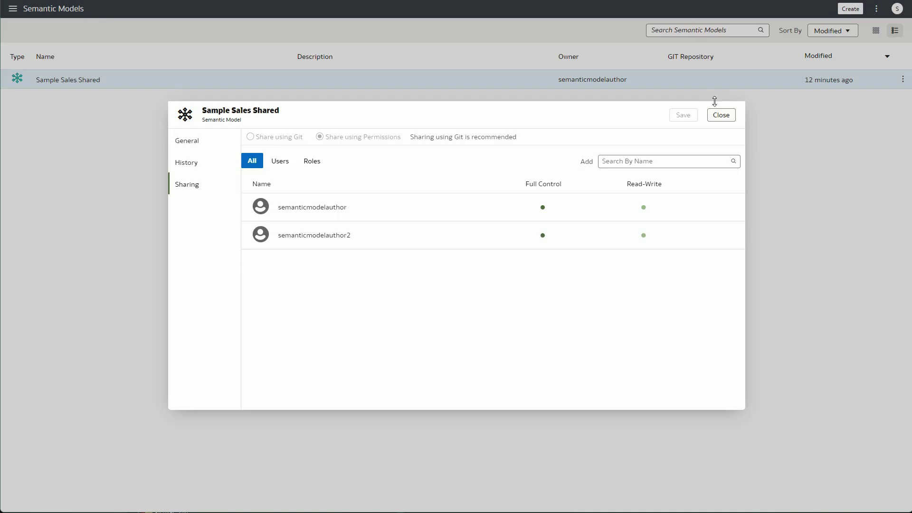
left_click(722, 115)
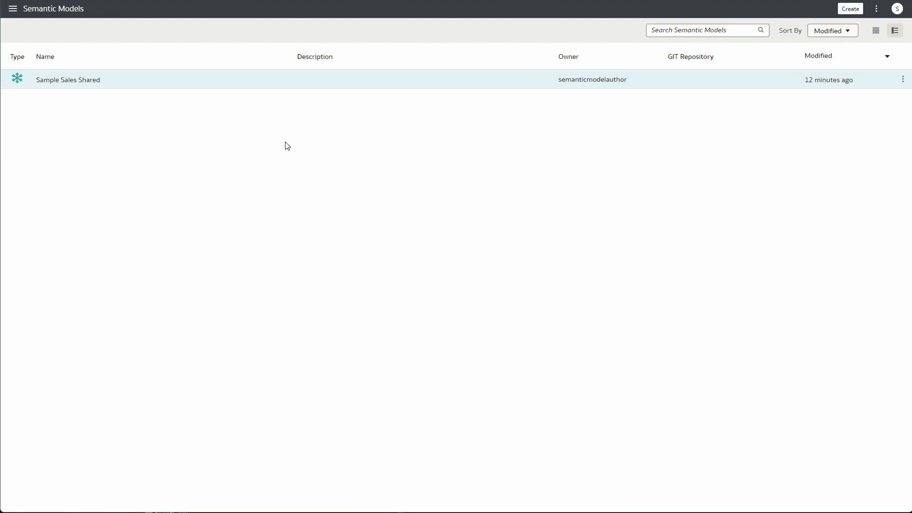
Create a new semantic model named SM2 Git Shared Model
left_click(850, 9)
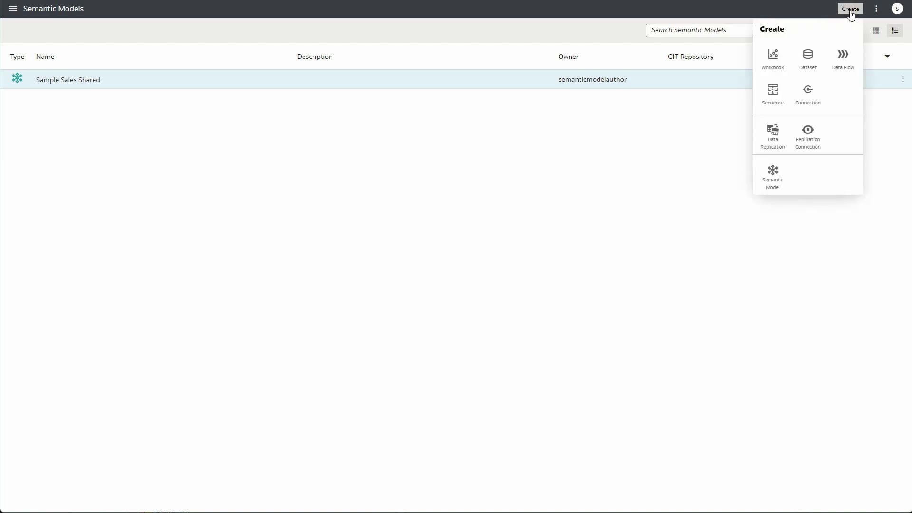
left_click(771, 181)
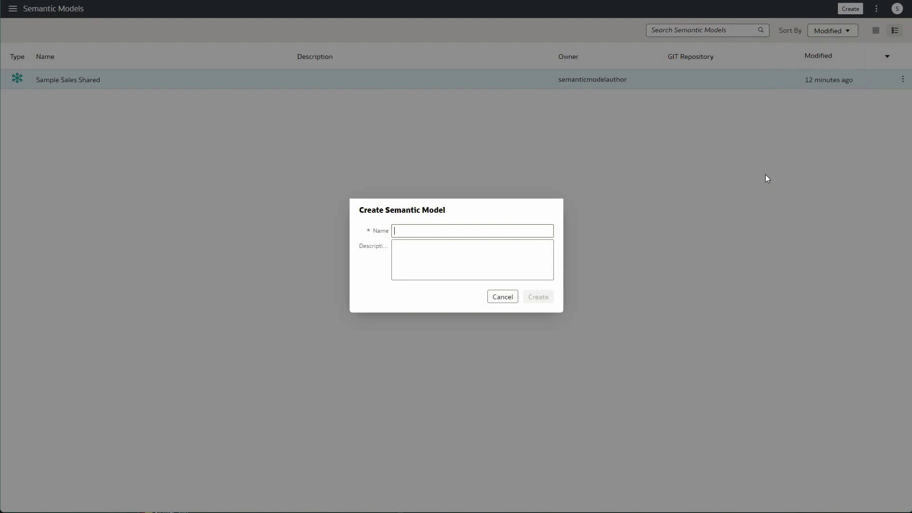
type("Sm")
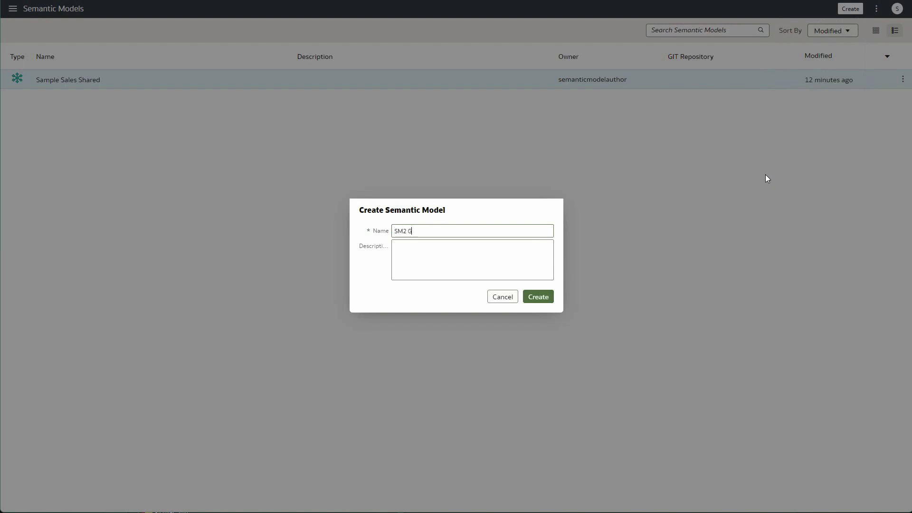
type(" Sharew")
type(" Model")
left_click(535, 302)
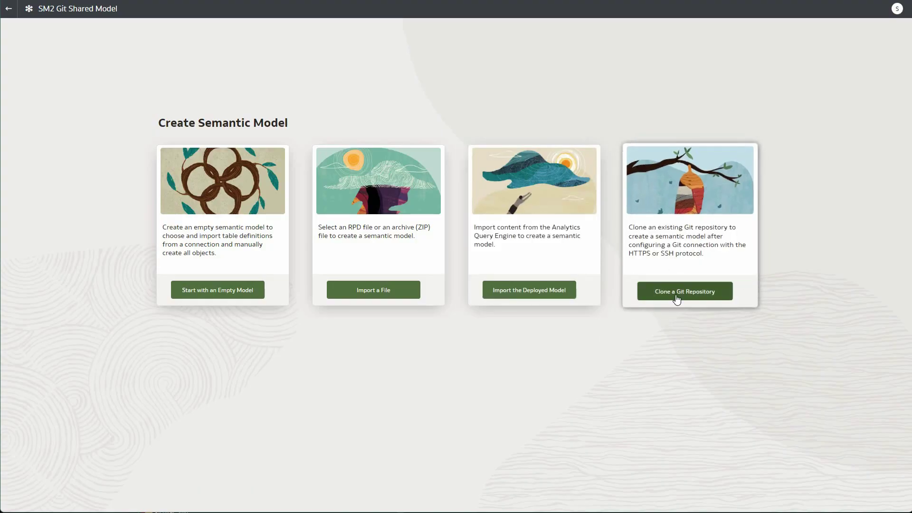
left_click(676, 298)
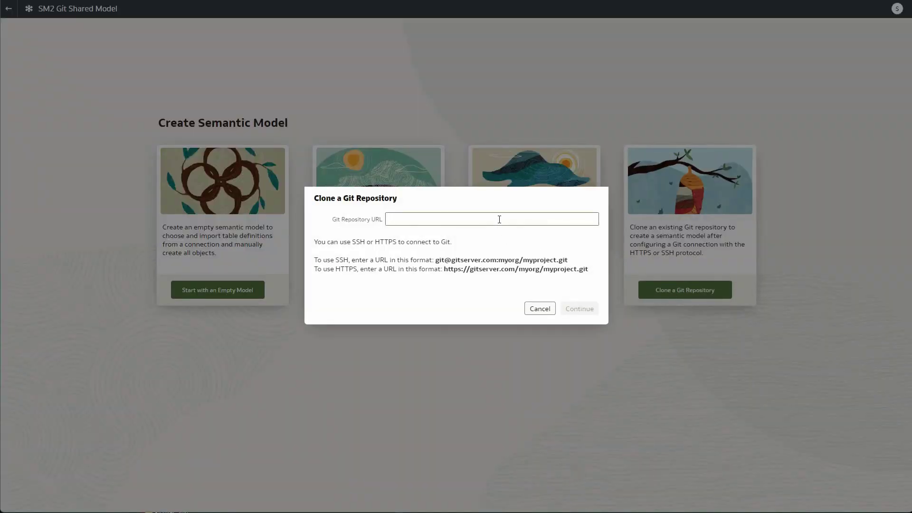
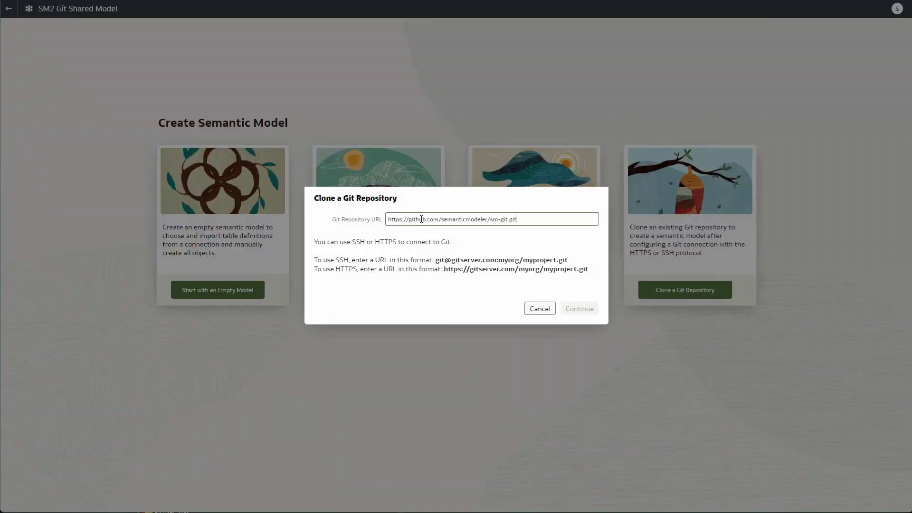
left_click(571, 315)
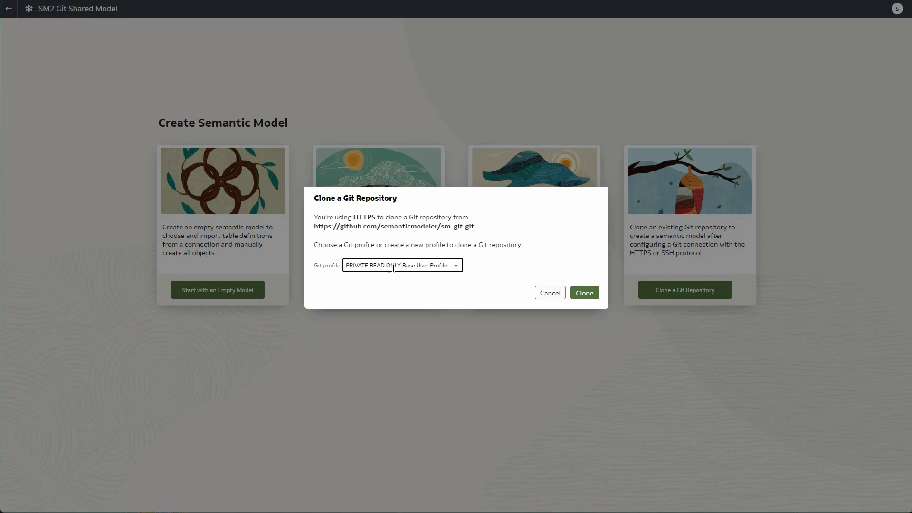
left_click(391, 268)
left_click(392, 292)
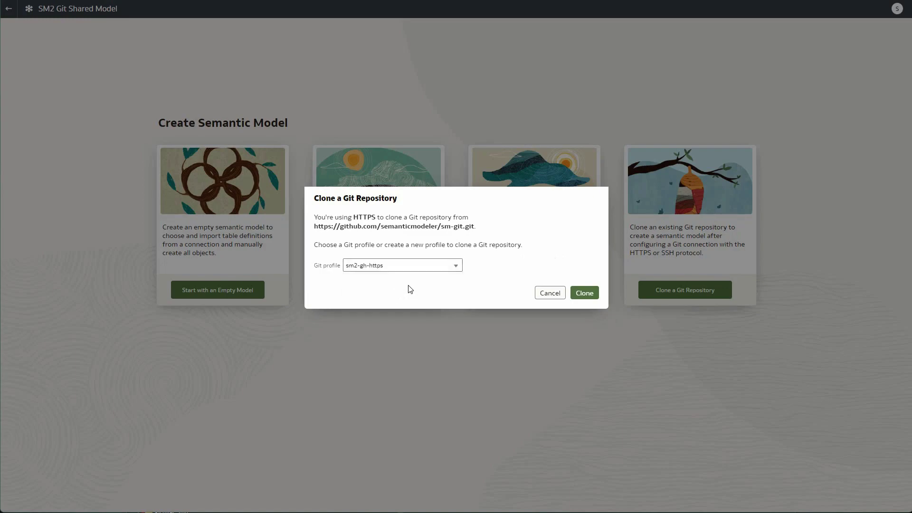
left_click(590, 293)
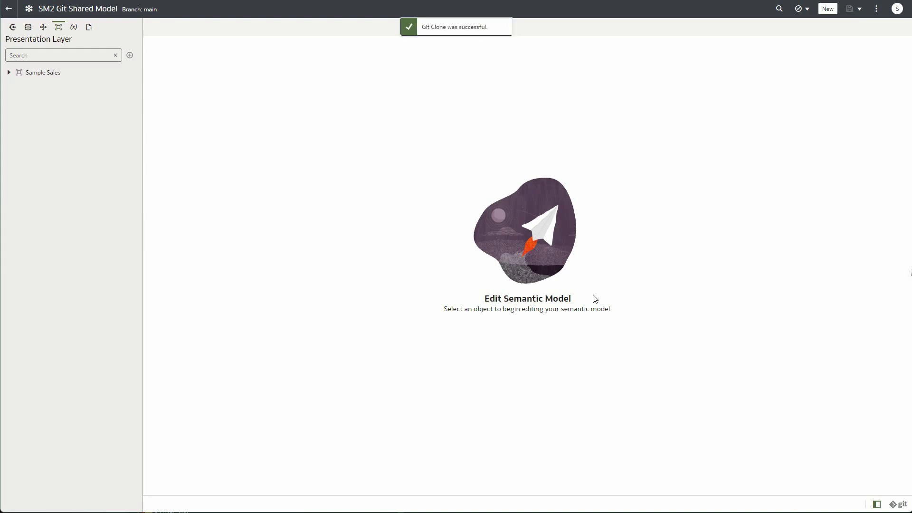
Expand Sample Sales and show the Git status: main up to date, nothing to commit
left_click(9, 73)
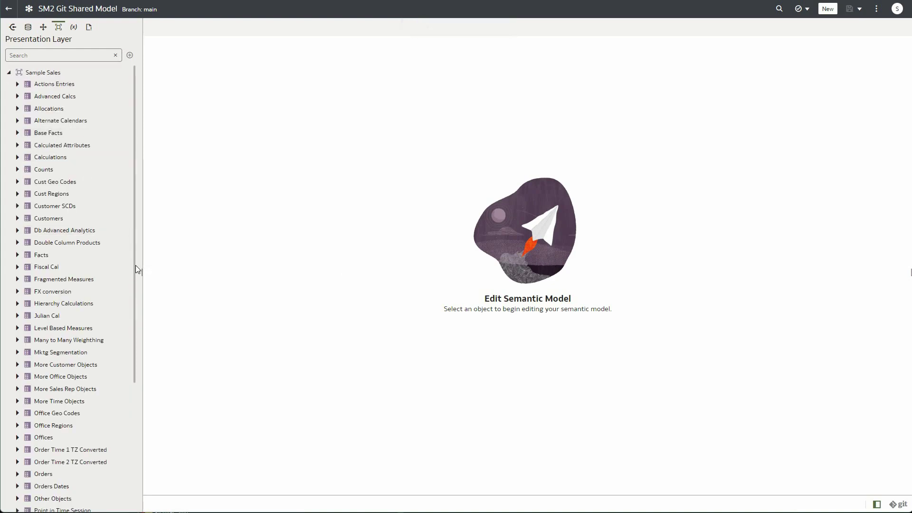
mouse_move(135, 266)
left_mouse_down()
mouse_move(131, 370)
mouse_move(136, 255)
left_mouse_up()
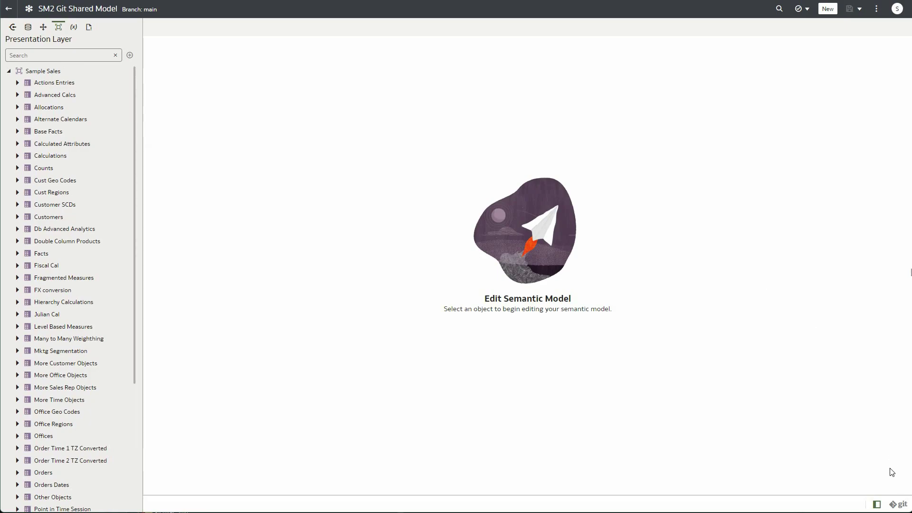
left_click(899, 504)
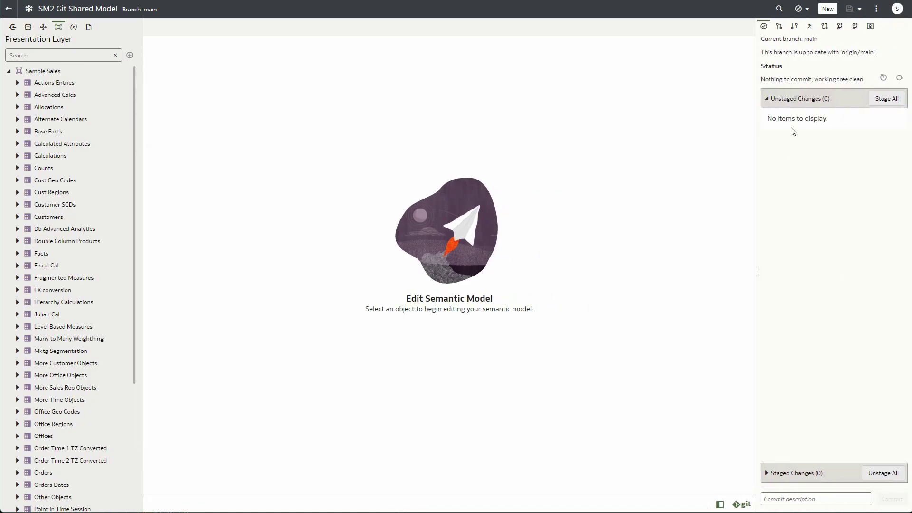